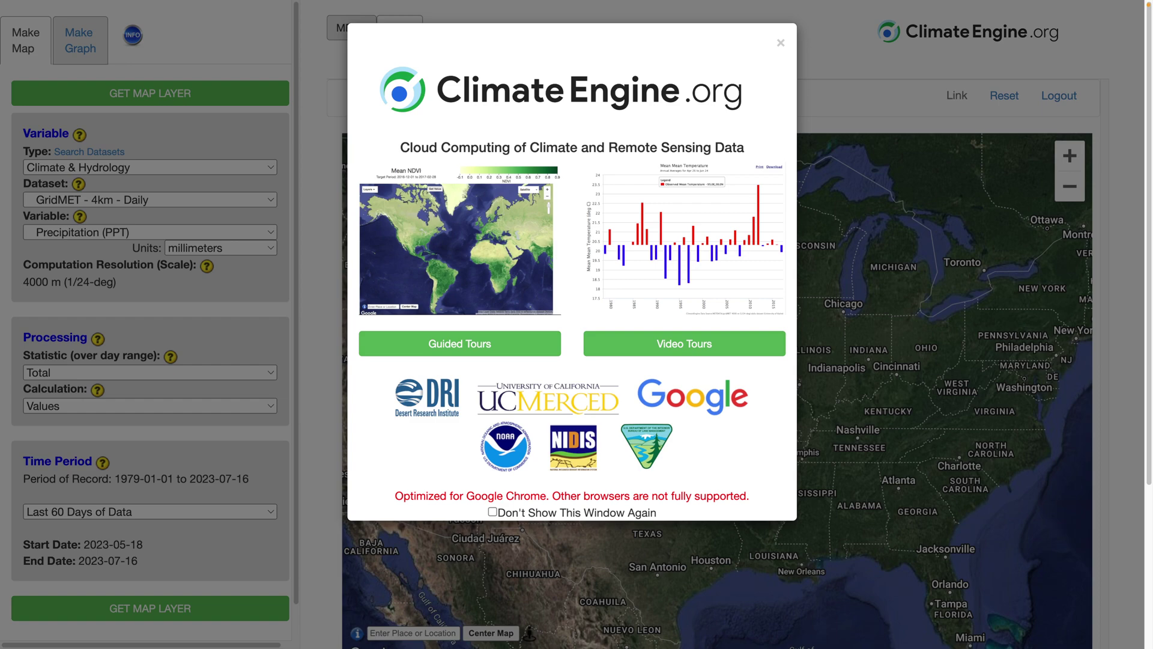
# Step: Close the welcome window and choose Remote Sensing, Landsat 5/7/8/9 - 30m, and NBR (Fire Severity Index)
pyautogui.click(781, 44)
pyautogui.click(77, 170)
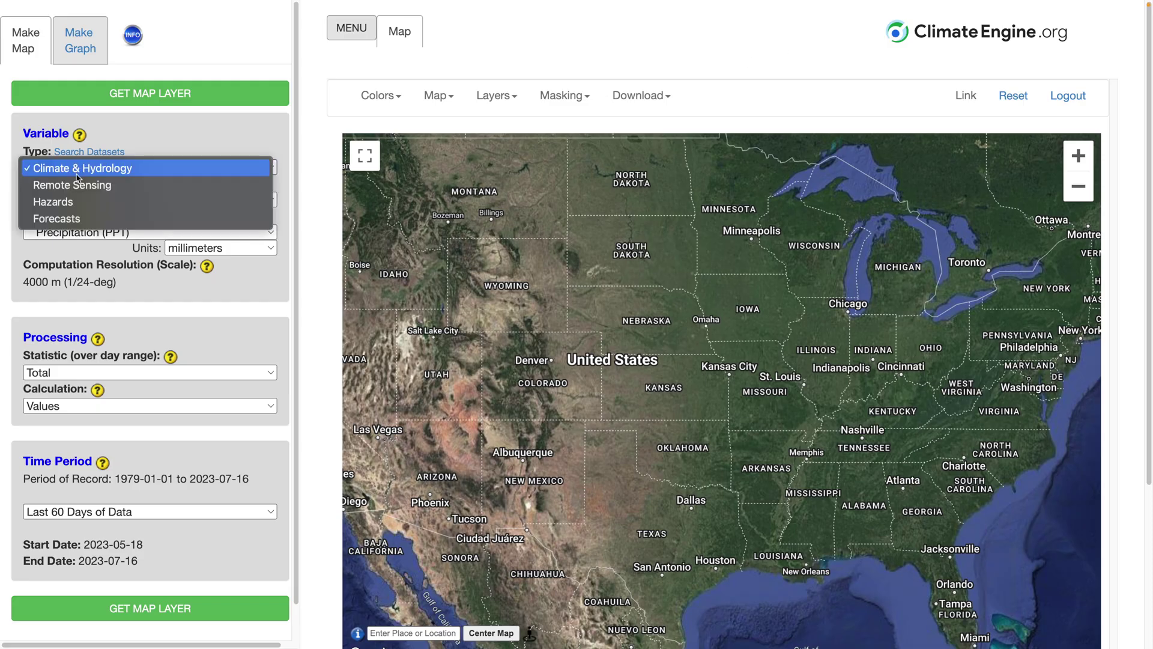
pyautogui.click(77, 186)
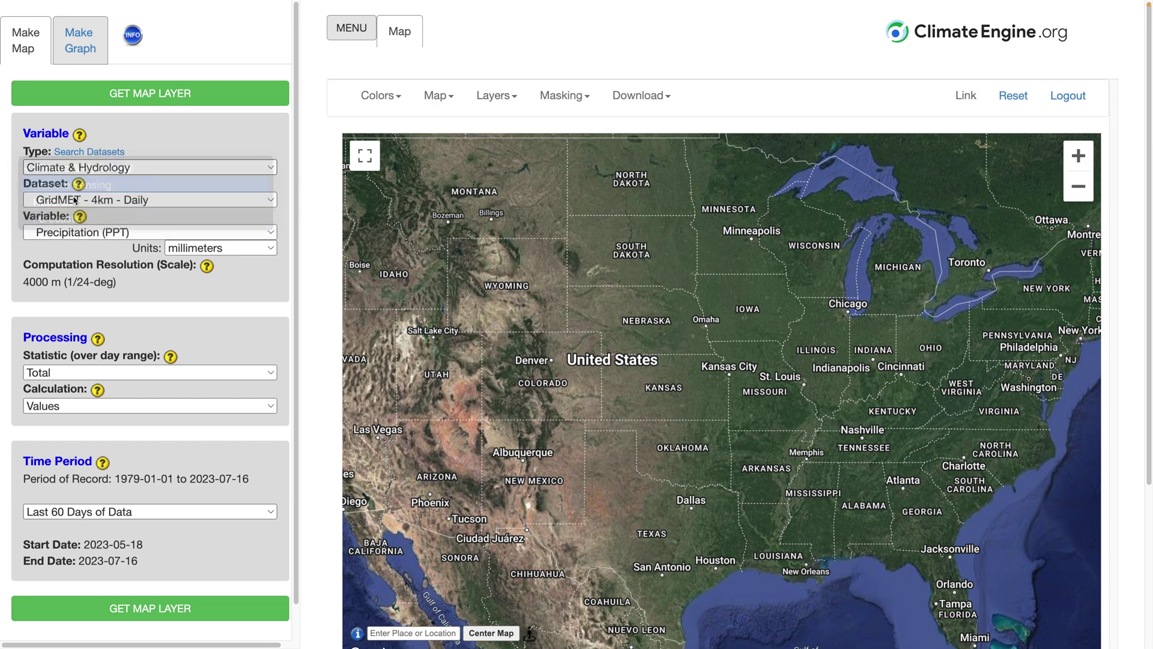
pyautogui.click(71, 203)
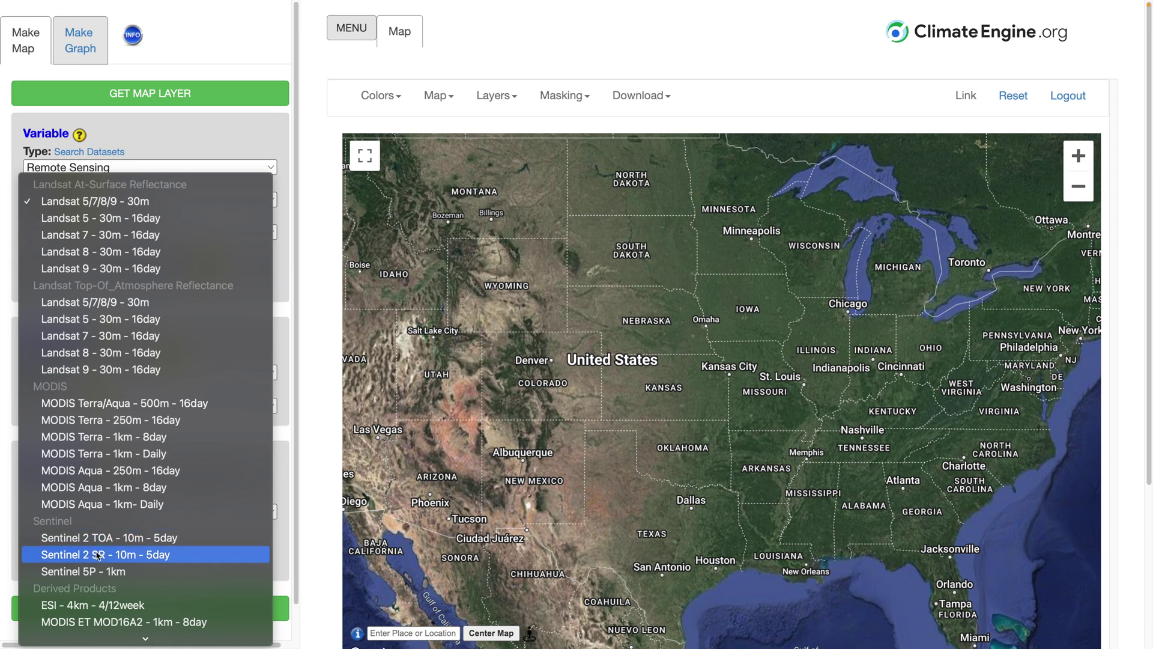
pyautogui.click(90, 201)
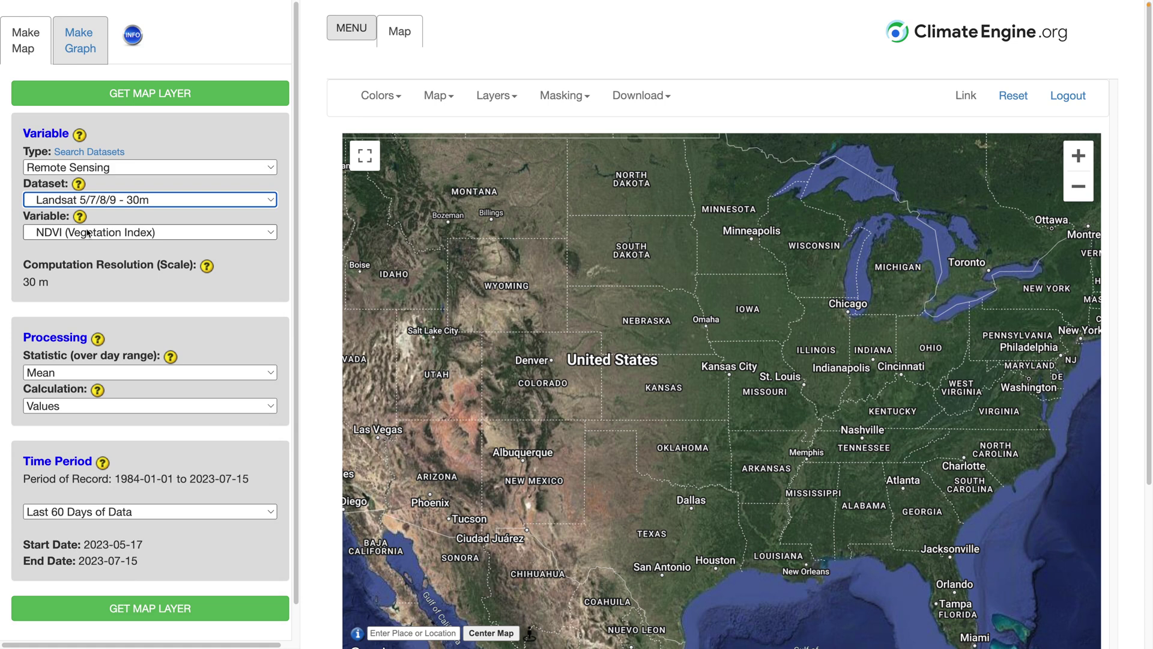
pyautogui.click(90, 233)
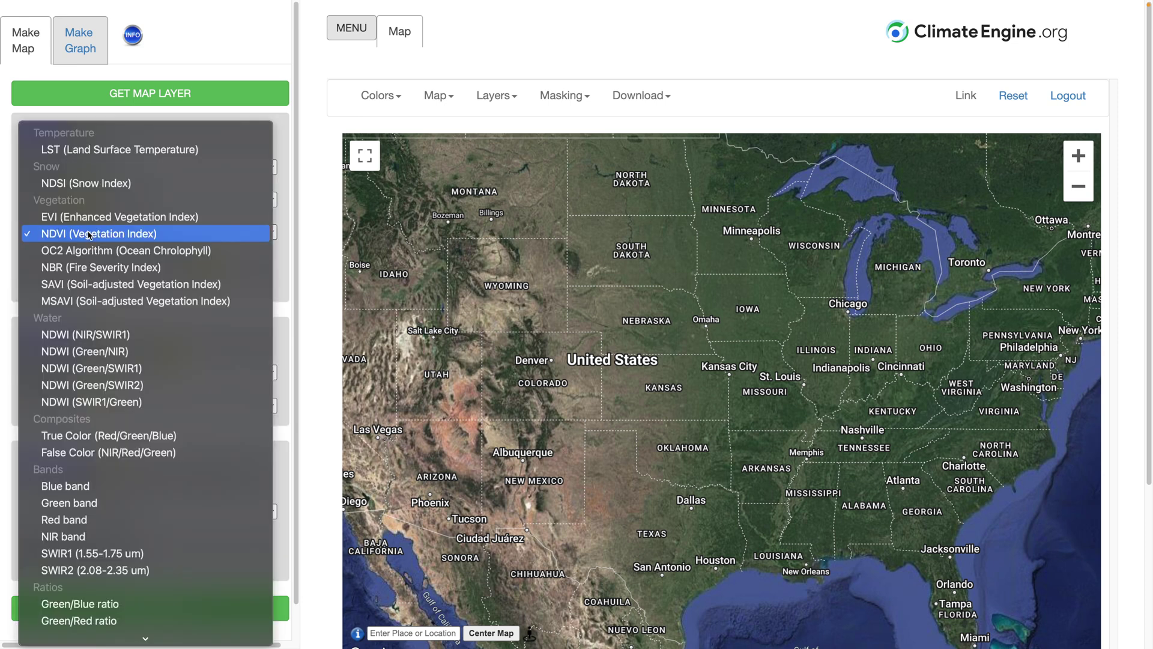
pyautogui.click(66, 271)
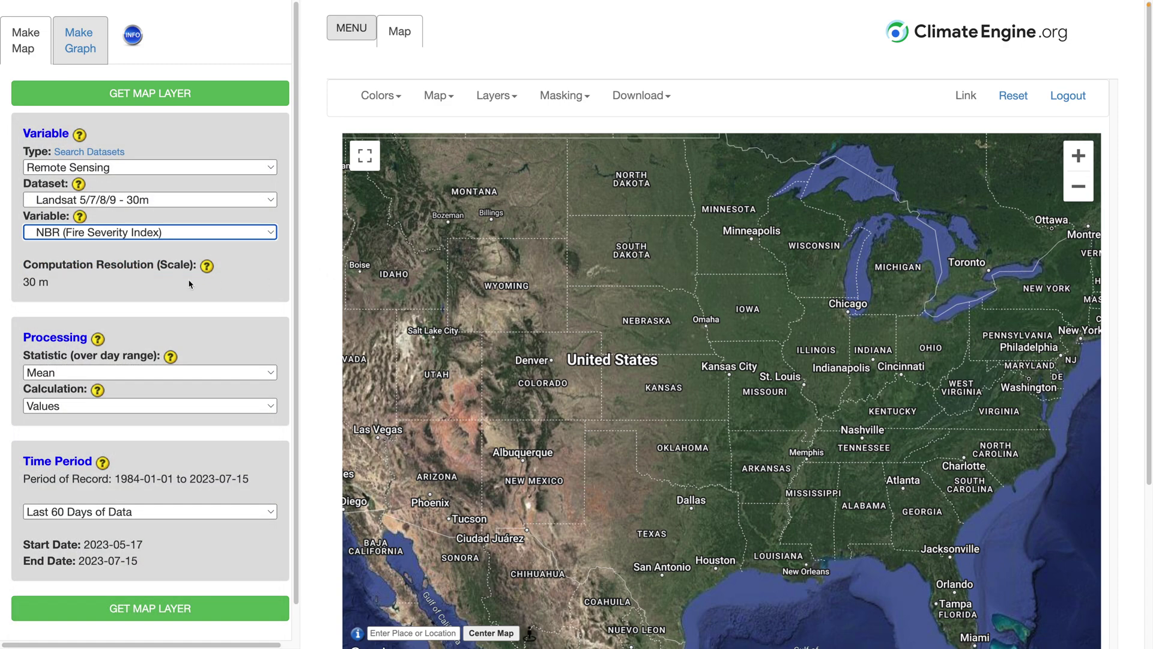
# Step: Pan north to western Canada and zoom in on Fort Smith beside Wood Buffalo National Park
pyautogui.moveTo(413, 200); pyautogui.dragTo(493, 369)
pyautogui.moveTo(493, 278); pyautogui.dragTo(492, 361)
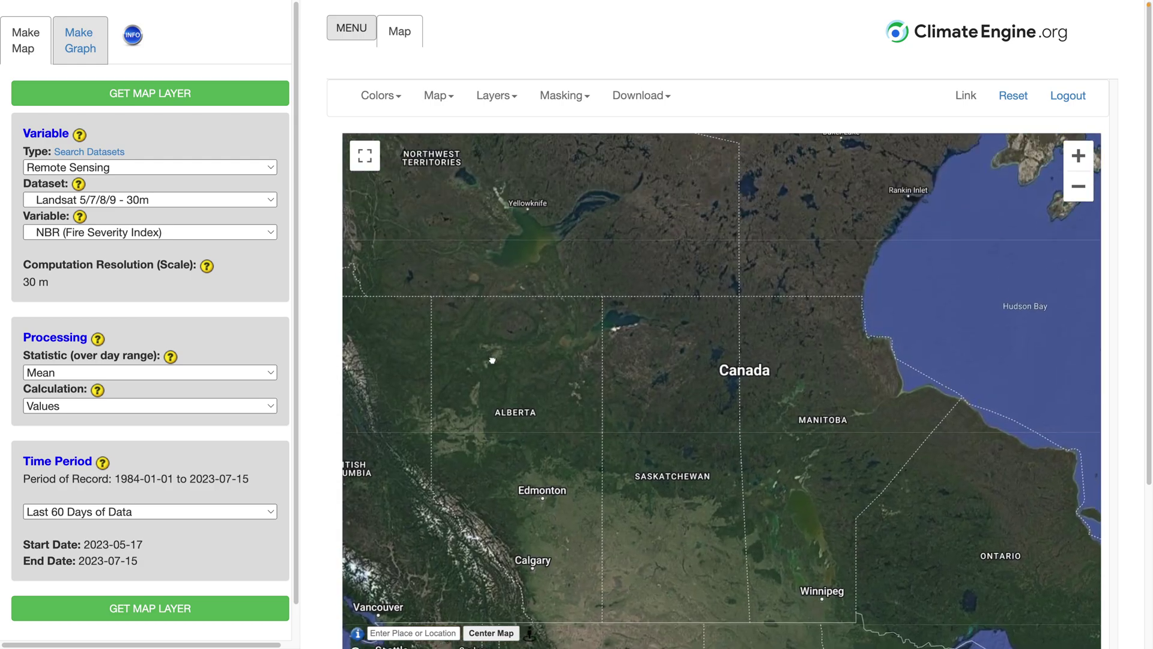
pyautogui.scroll(3, 544, 301)
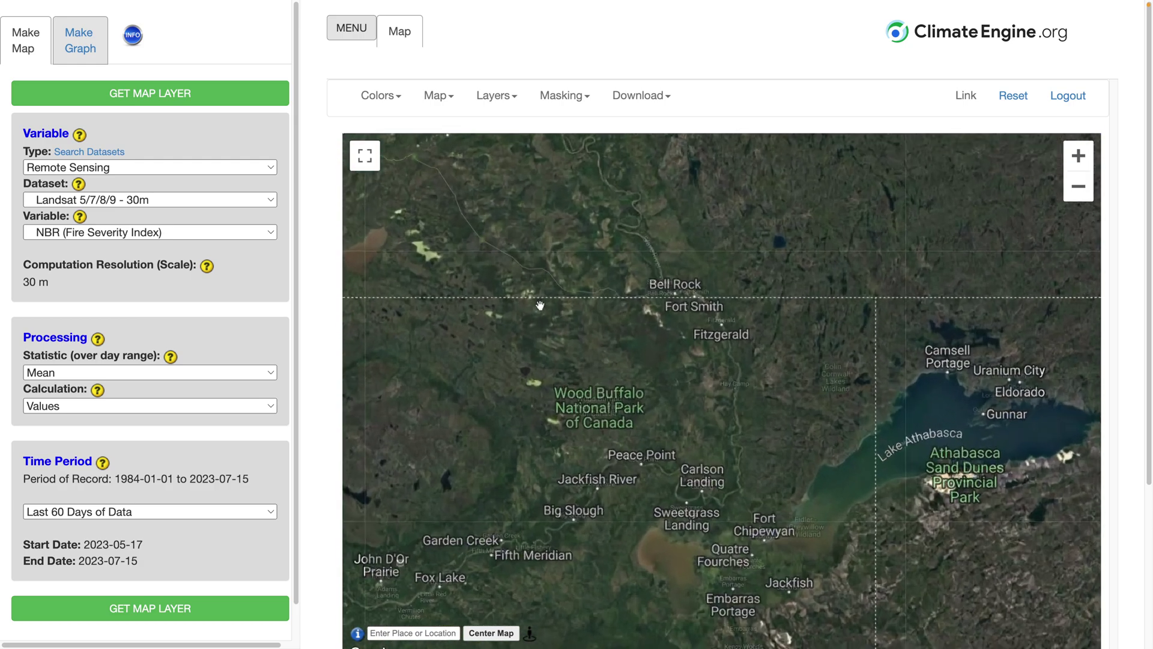
pyautogui.scroll(2, 539, 306)
pyautogui.scroll(2, 625, 333)
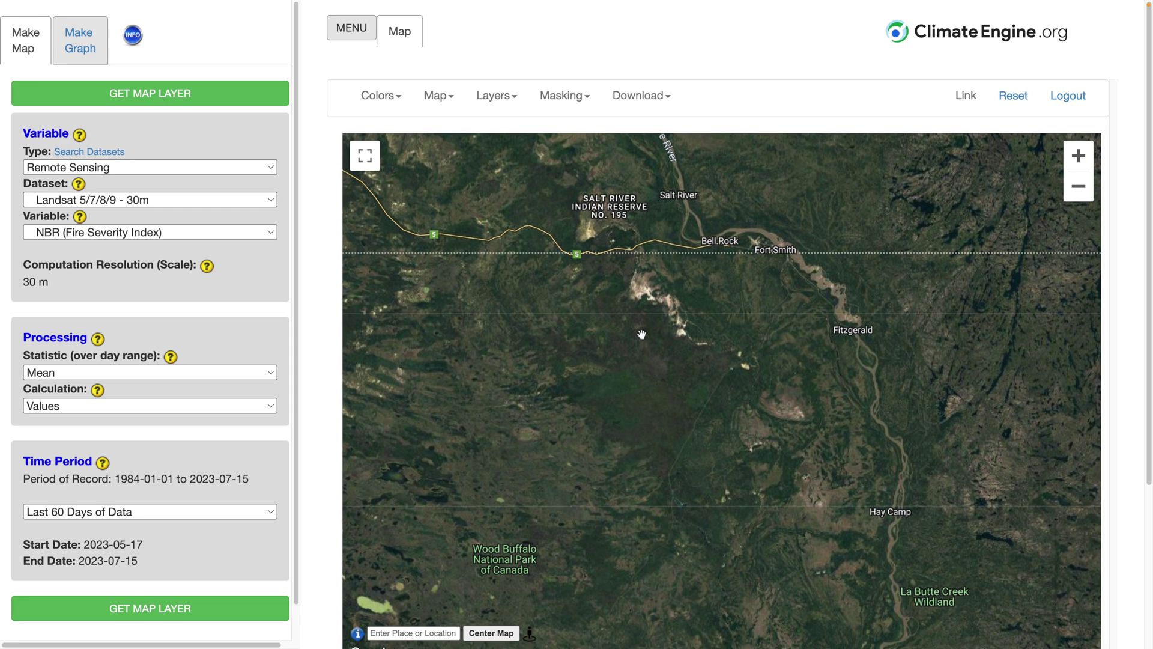
pyautogui.moveTo(642, 334); pyautogui.dragTo(638, 354)
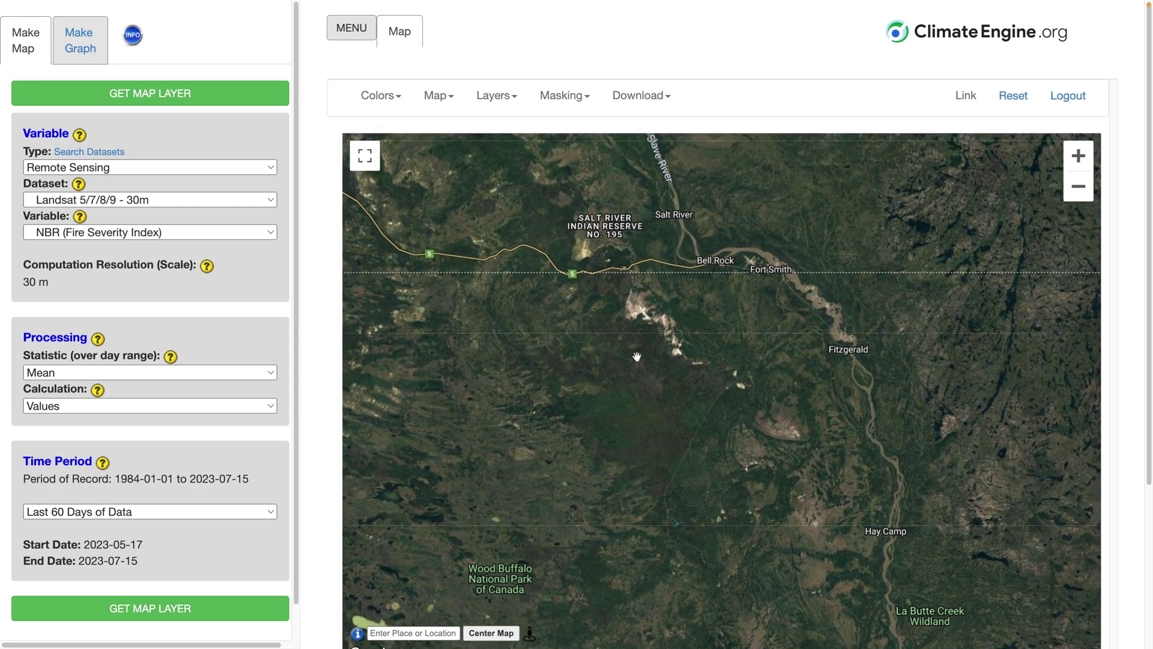
# Step: Generate a median NBR layer for the last 30 days (2023-06-16 to 2023-07-15) and zoom in
pyautogui.click(107, 514)
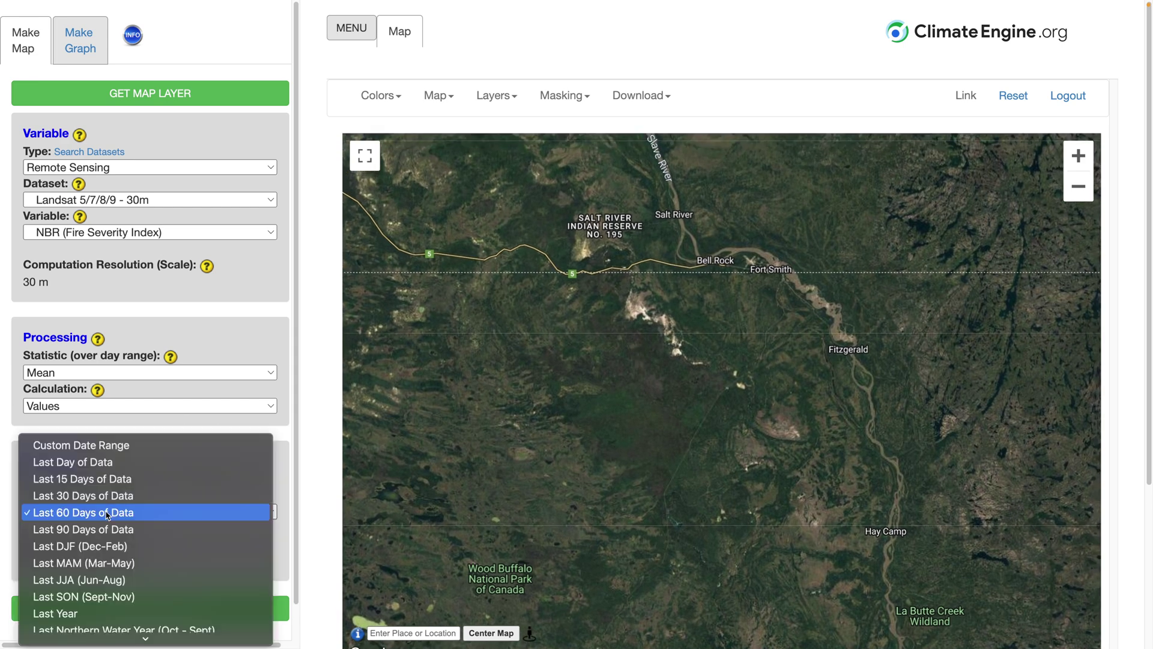
pyautogui.click(71, 496)
pyautogui.click(72, 374)
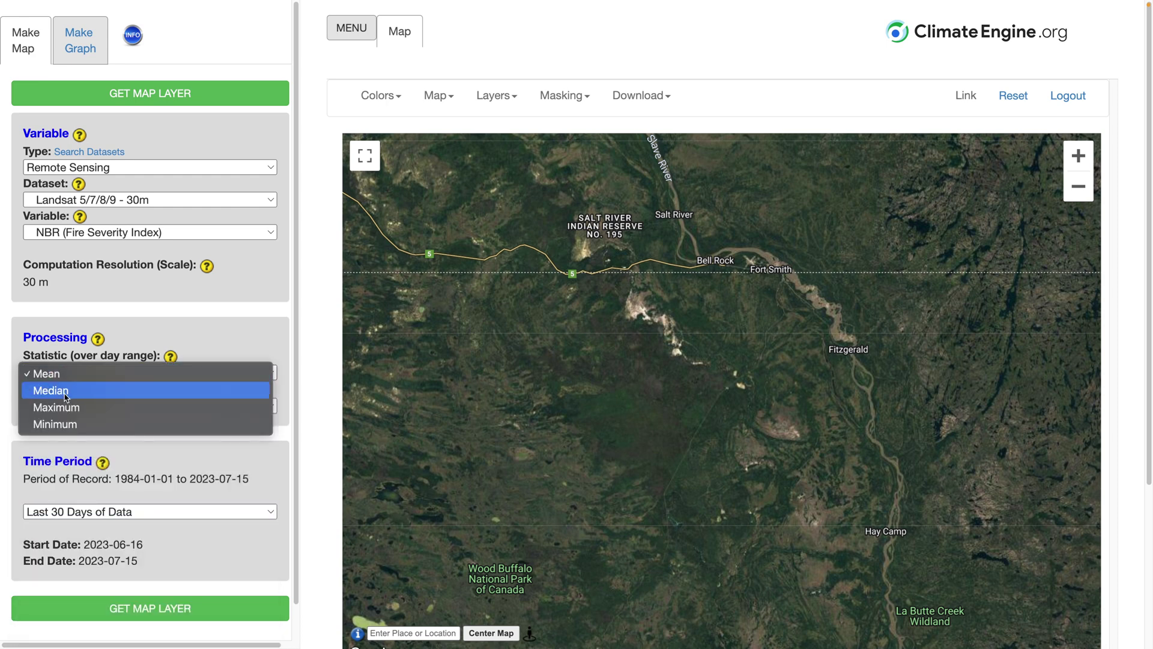
pyautogui.click(66, 393)
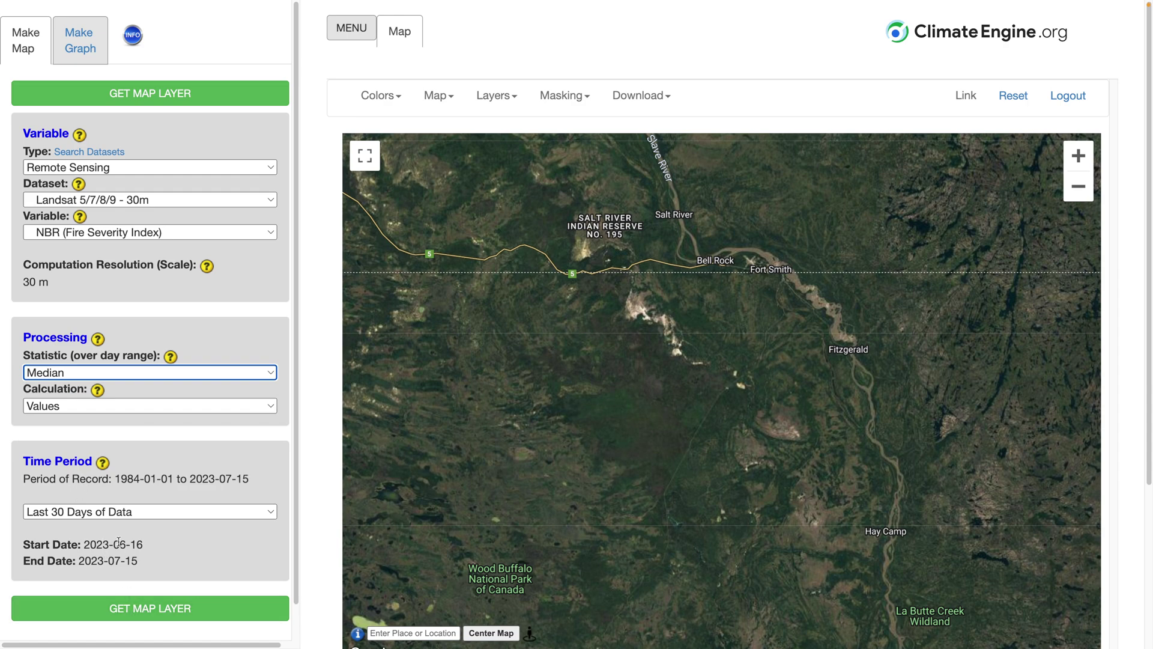
pyautogui.click(131, 610)
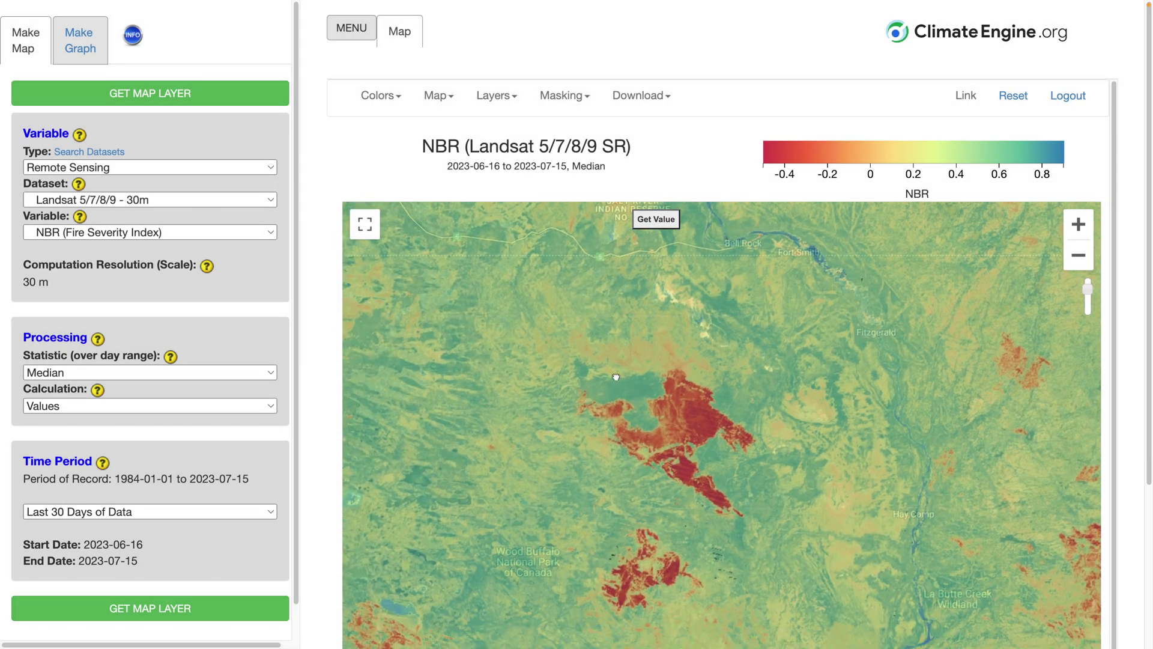
pyautogui.scroll(2, 677, 414)
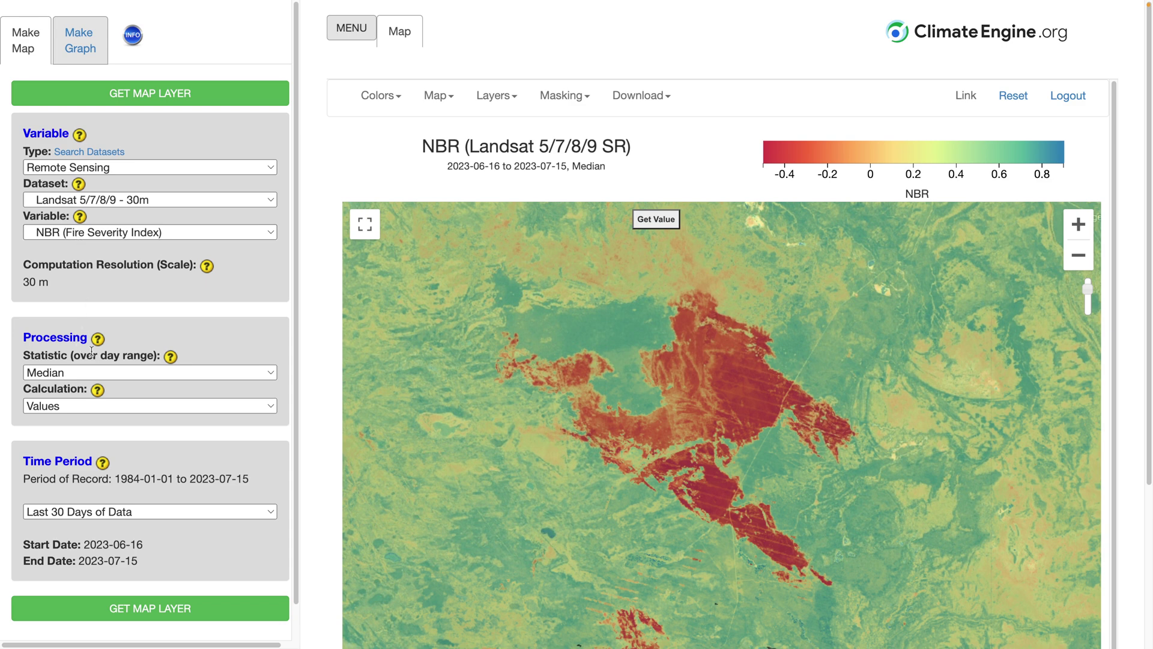
# Step: Remap NBR as difference from the 2022–2022 average and centre the red burn scar
pyautogui.click(72, 407)
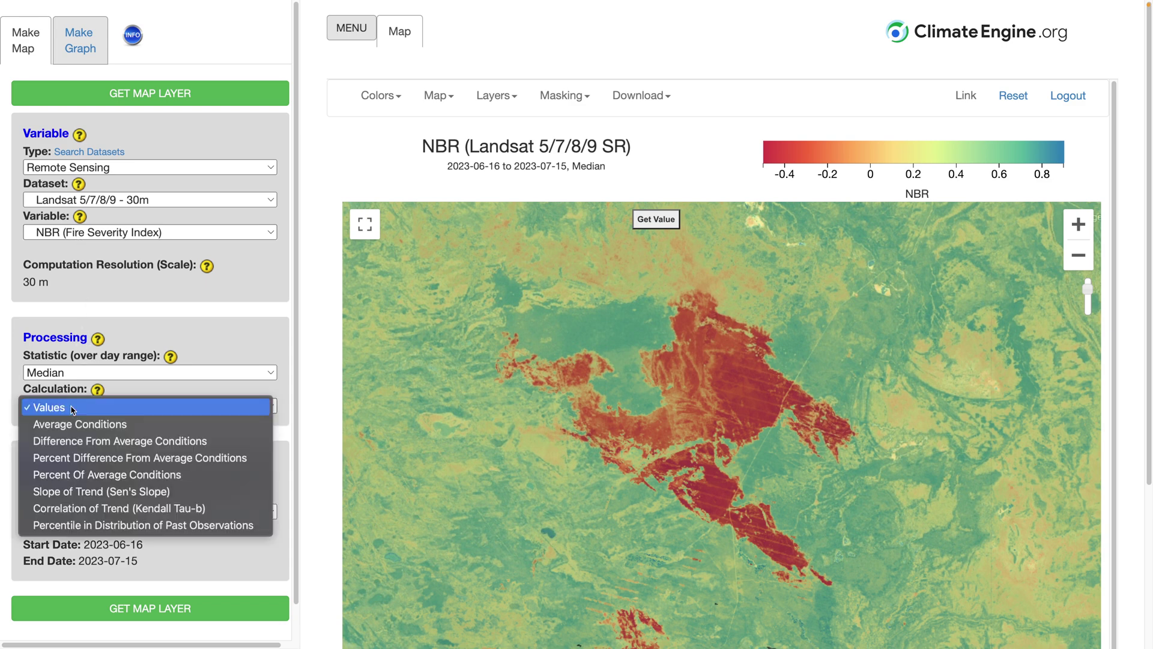
pyautogui.click(97, 443)
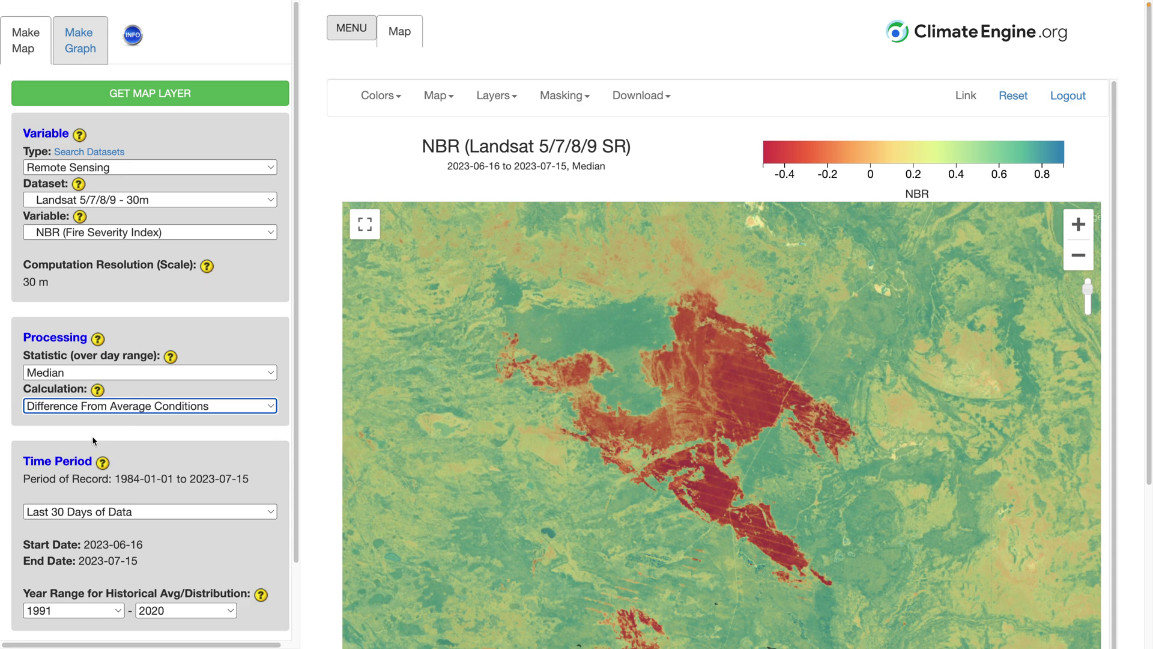
pyautogui.scroll(-2, 71, 475)
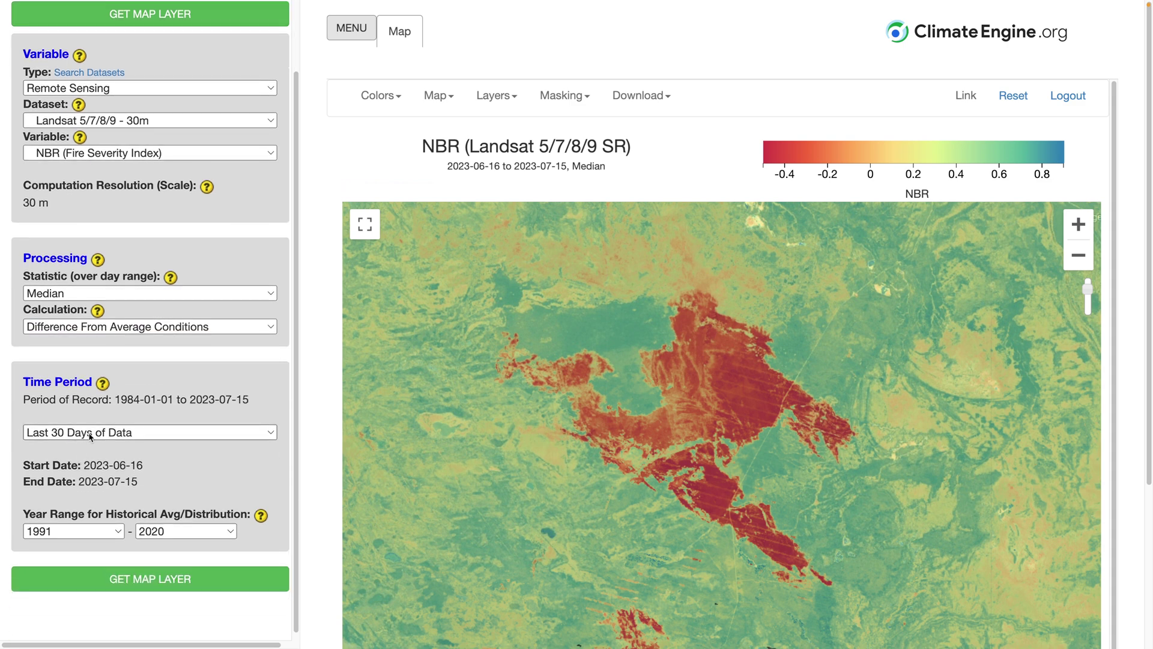
pyautogui.click(86, 532)
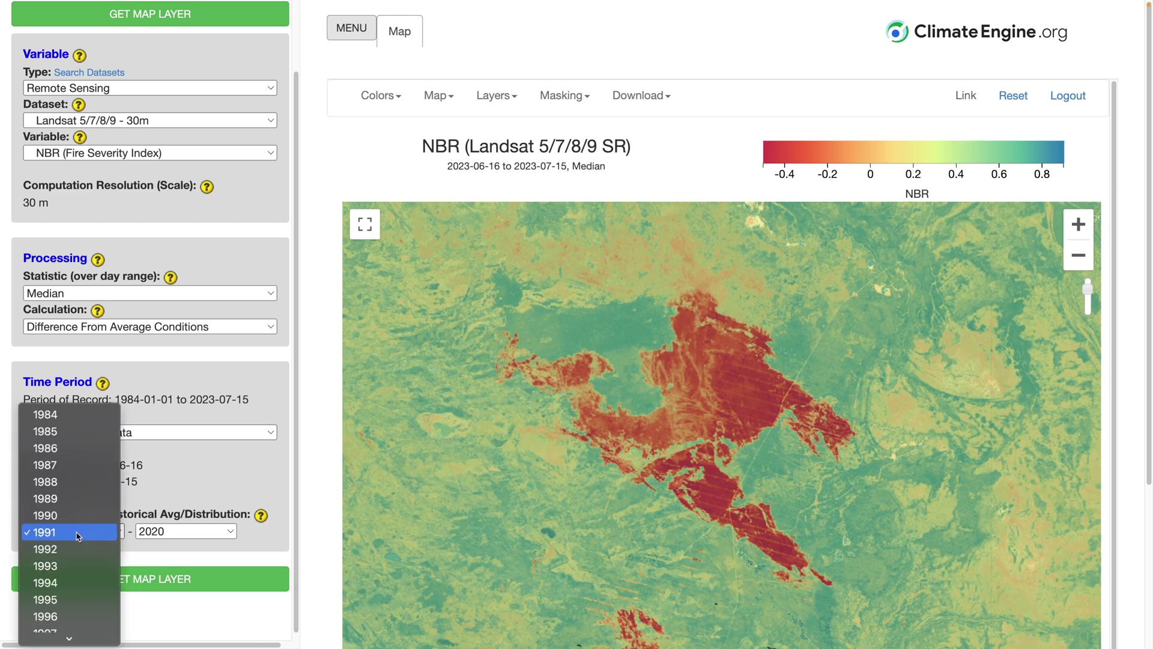
pyautogui.click(66, 617)
pyautogui.click(142, 537)
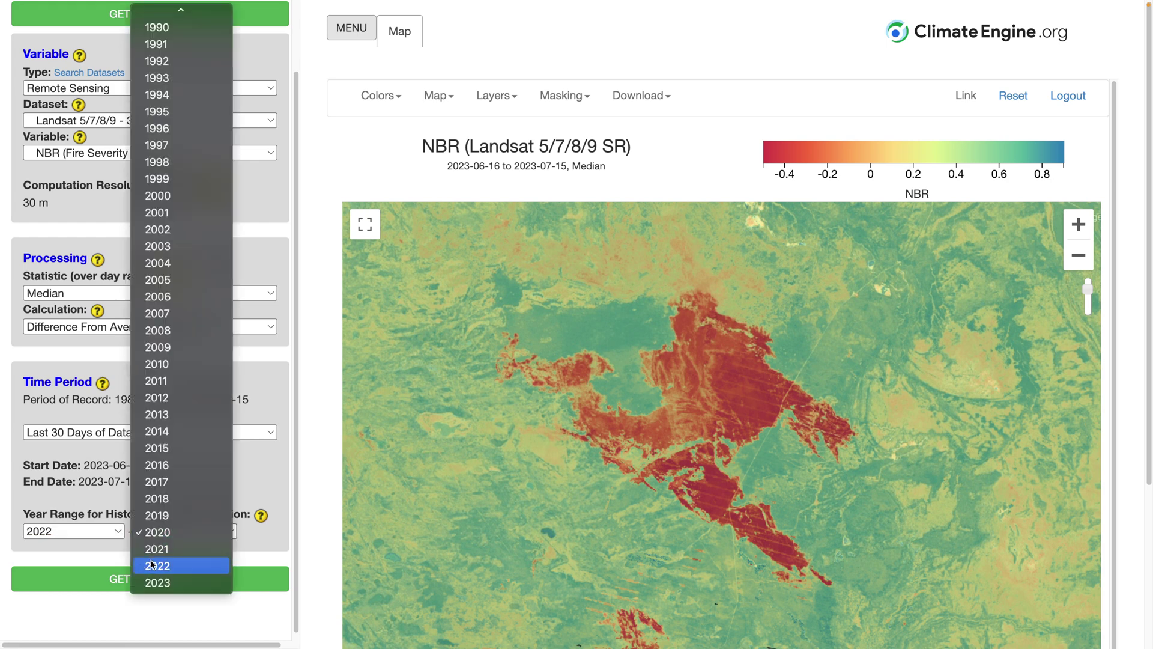
pyautogui.click(153, 564)
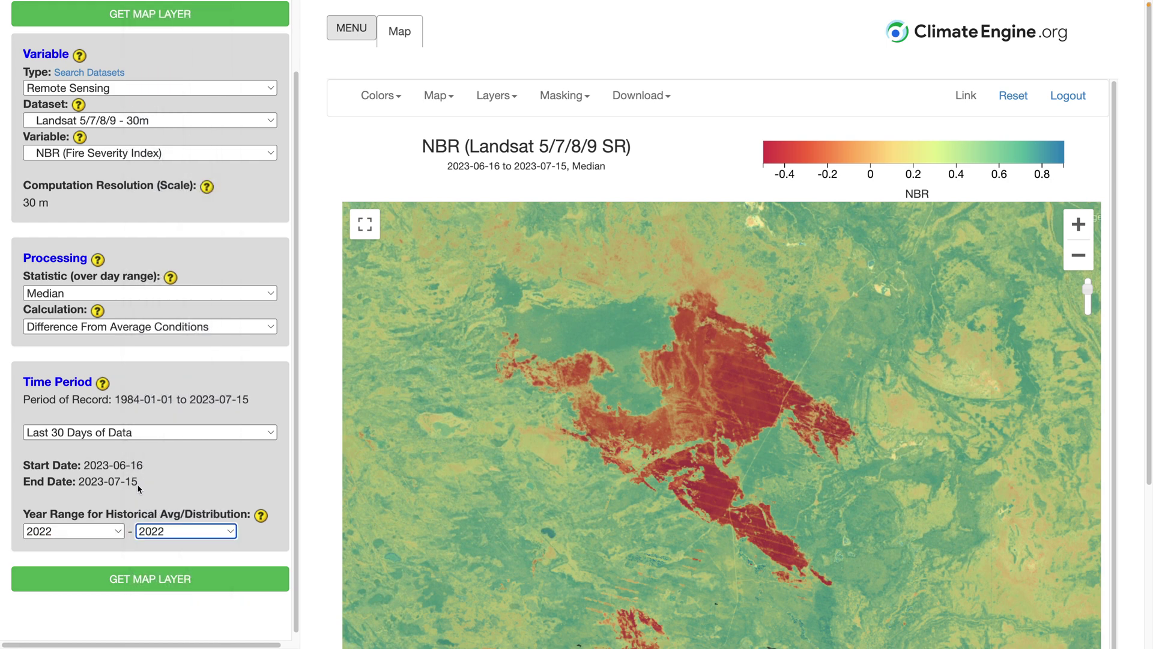
pyautogui.click(127, 580)
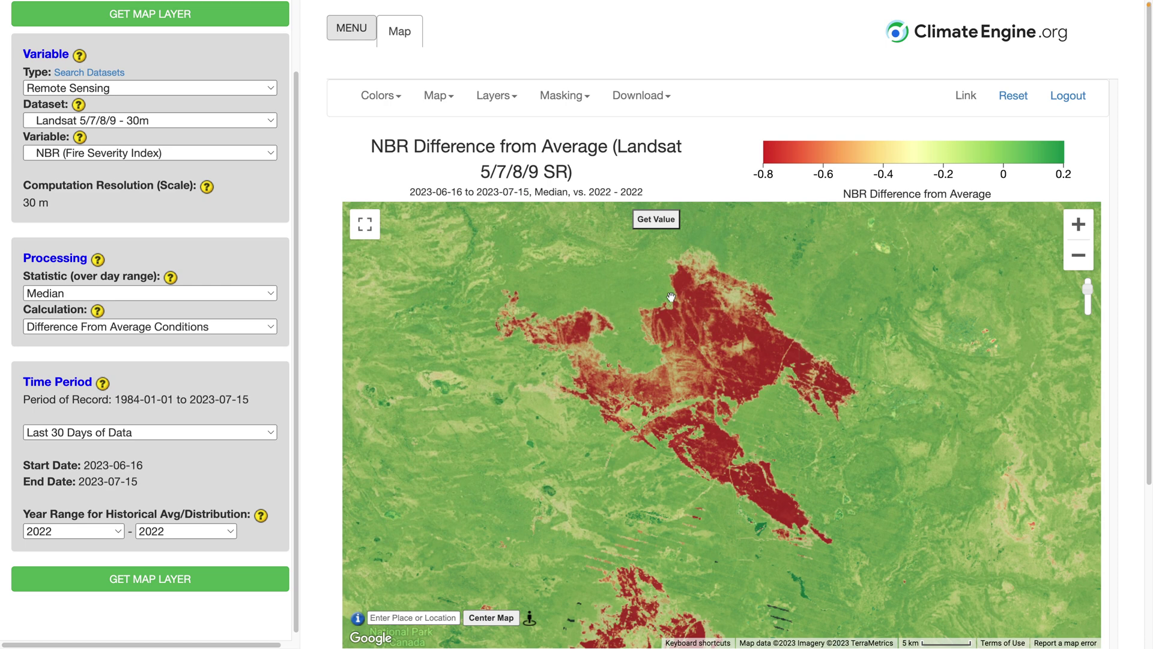
pyautogui.moveTo(672, 284); pyautogui.dragTo(662, 348)
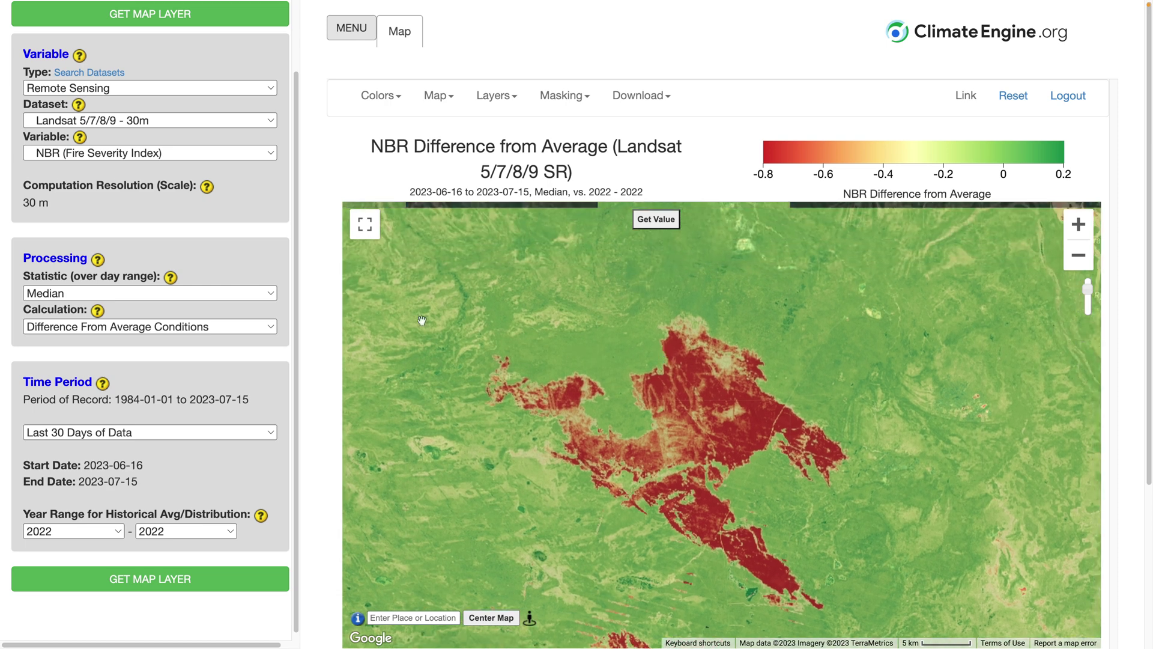
pyautogui.scroll(3, 160, 248)
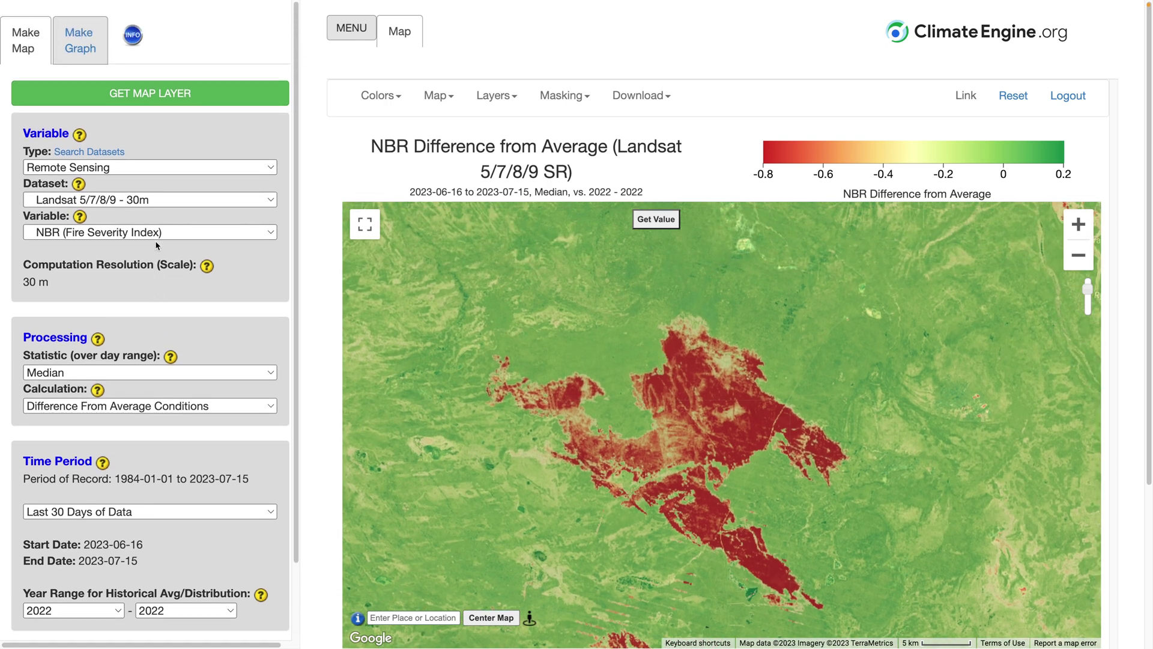
# Step: Under Make Graph, choose Summary Time Series and a Polygon region type
pyautogui.click(78, 47)
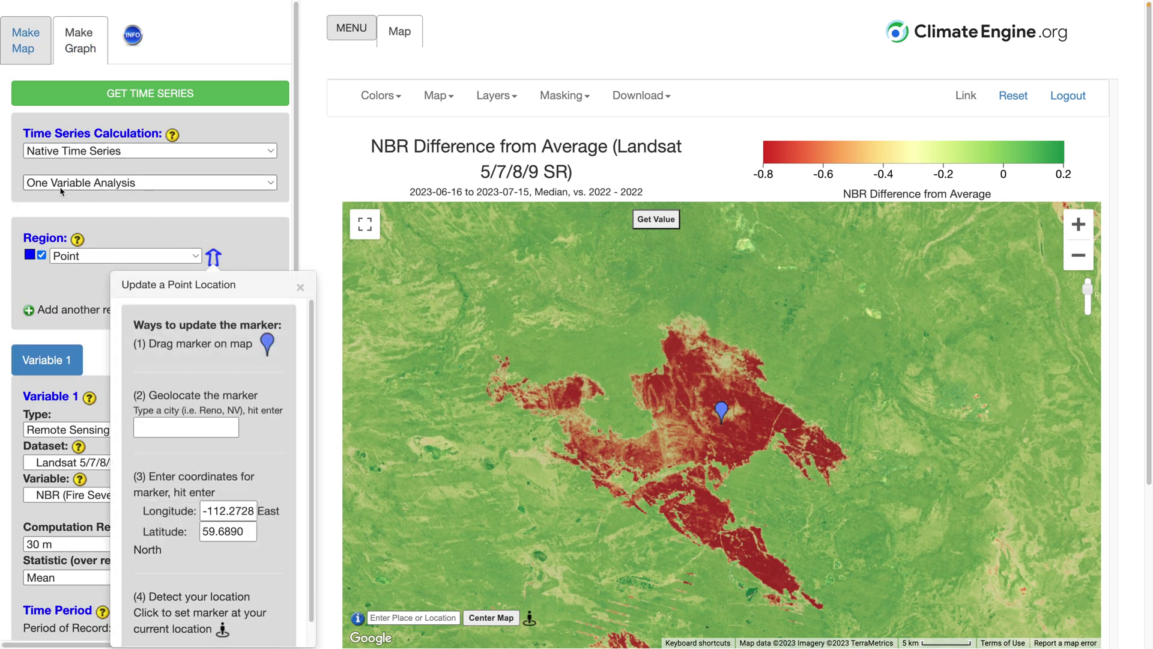
pyautogui.click(92, 153)
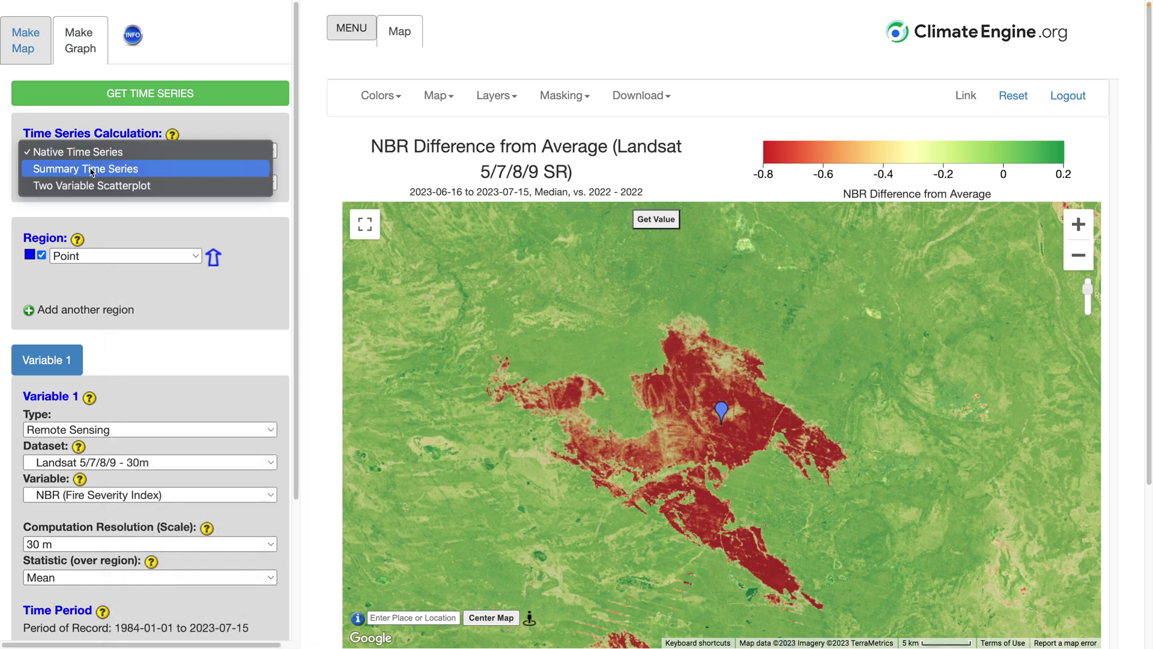
pyautogui.click(91, 170)
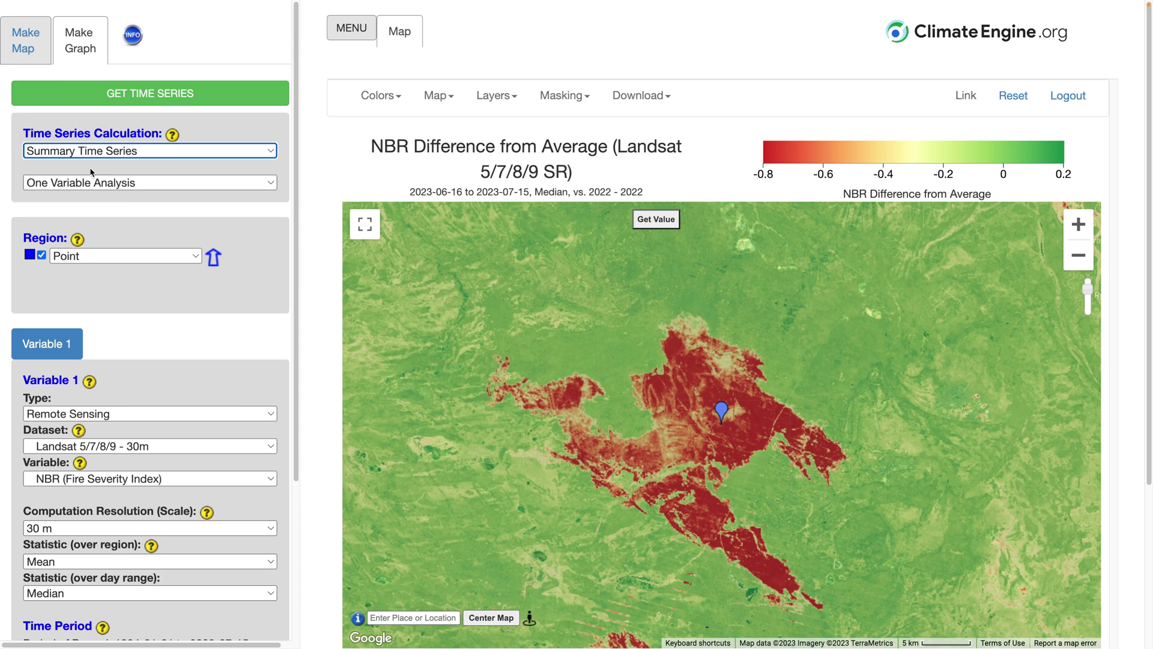
pyautogui.click(96, 257)
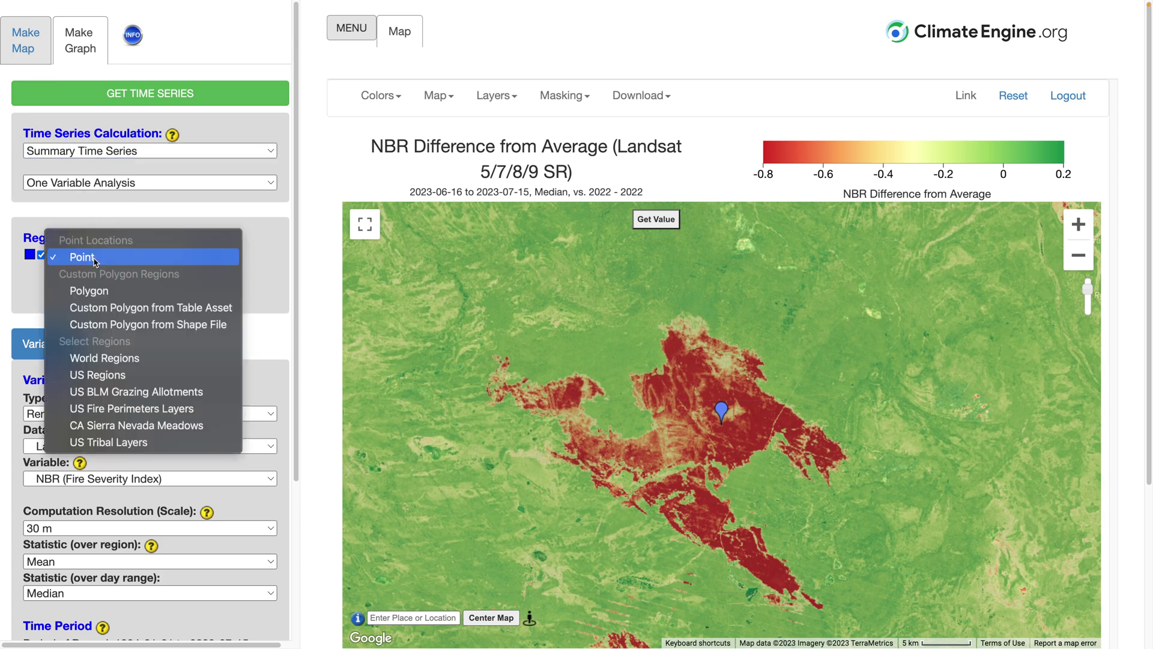
pyautogui.click(99, 293)
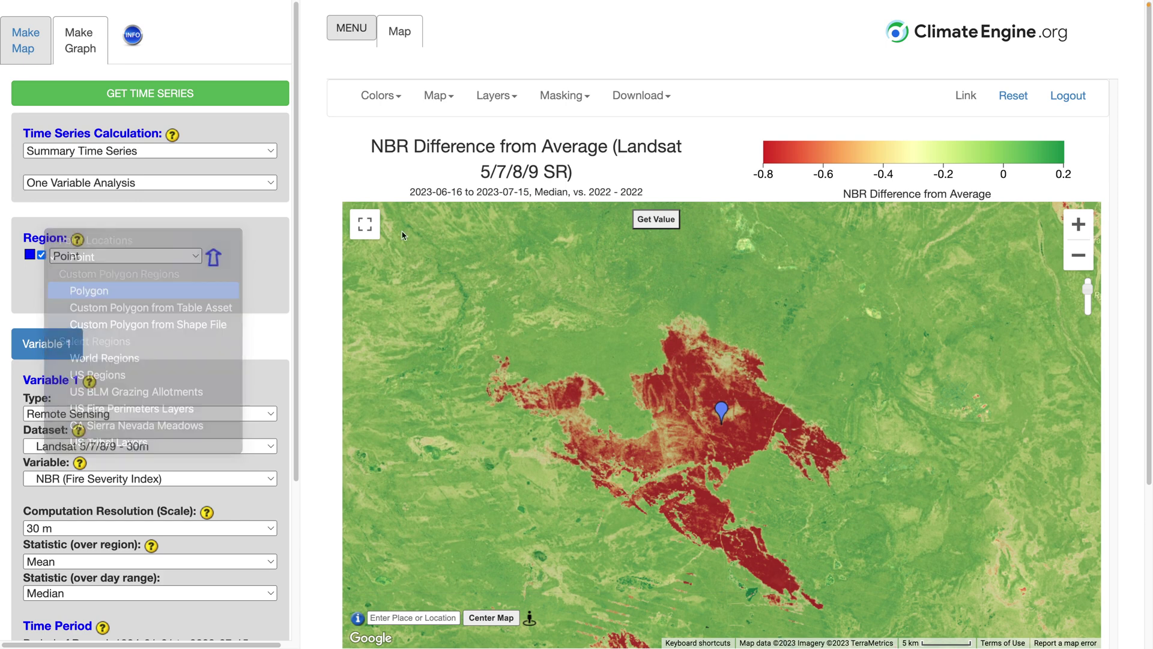
# Step: Draw a five-corner polygon around the burn core, closing it on the first corner
pyautogui.click(676, 344)
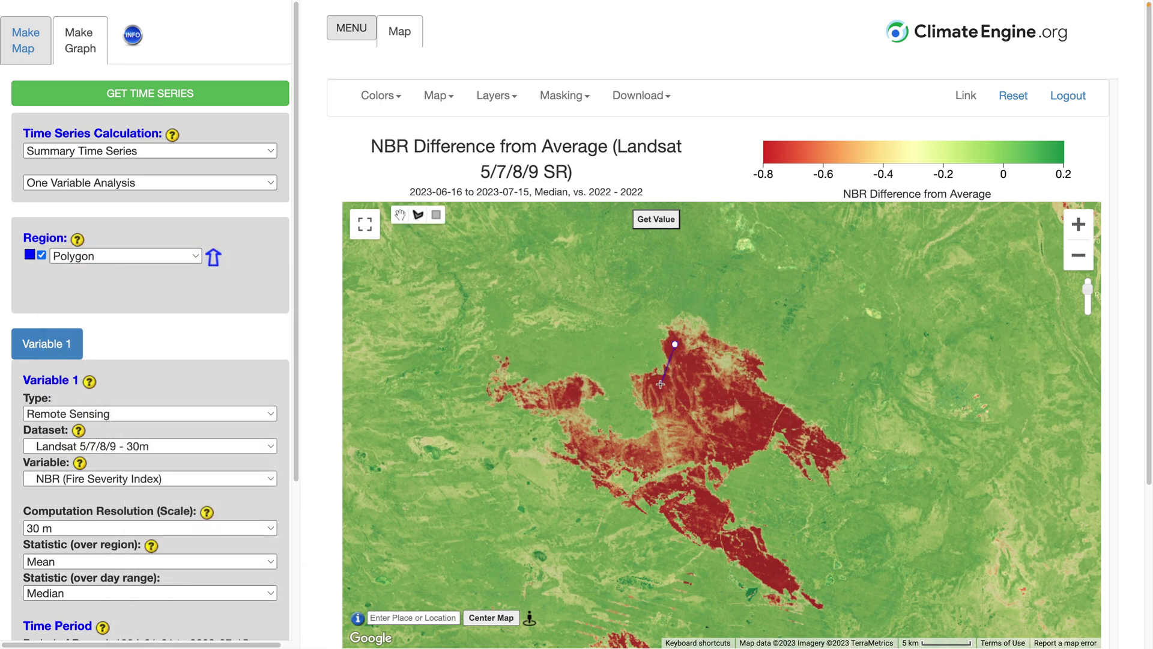
pyautogui.click(651, 395)
pyautogui.click(731, 456)
pyautogui.click(768, 430)
pyautogui.click(774, 400)
pyautogui.click(675, 345)
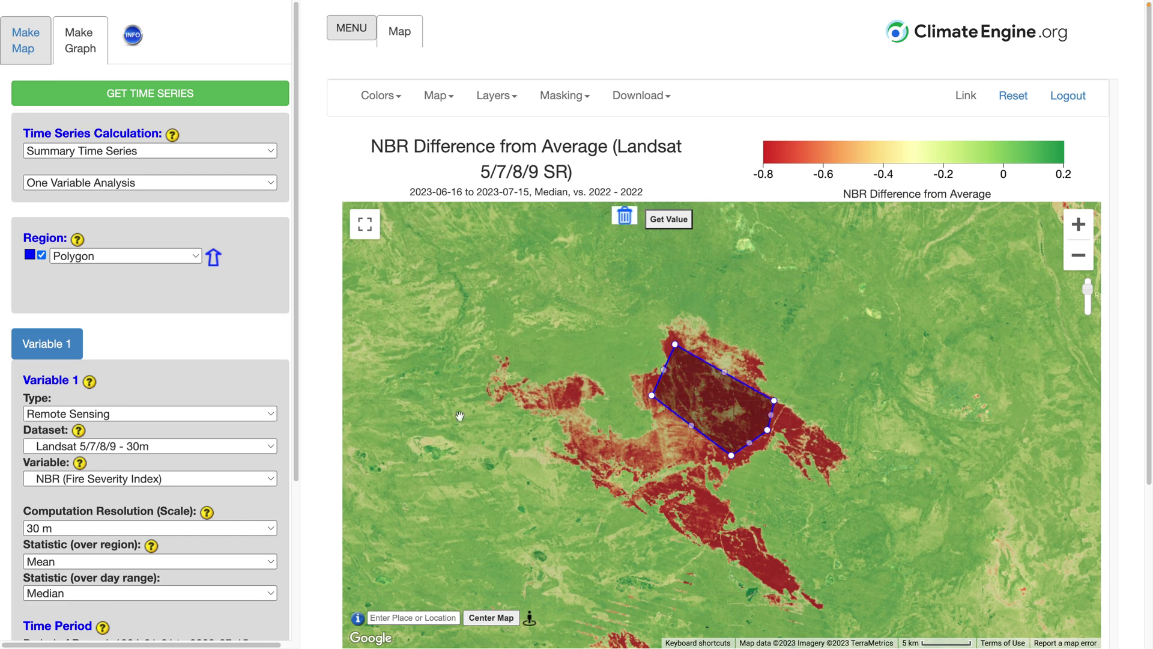
pyautogui.scroll(-3, 99, 336)
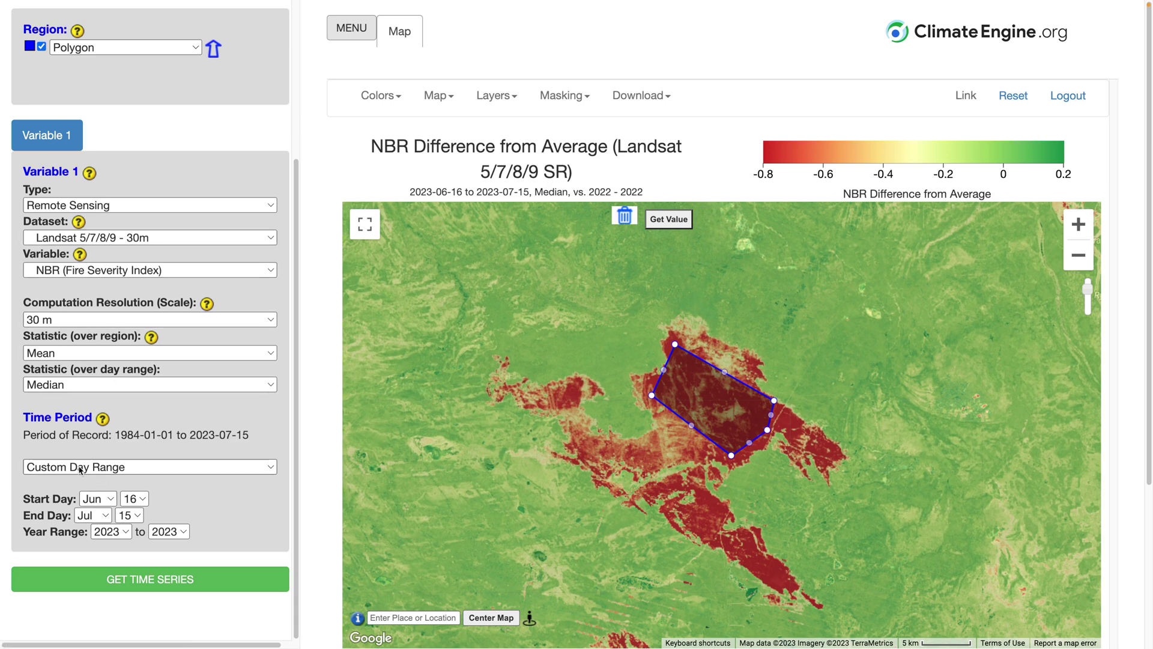
# Step: Start the year range at 2000 and generate Polygon 1's annual median NBR time series
pyautogui.click(117, 534)
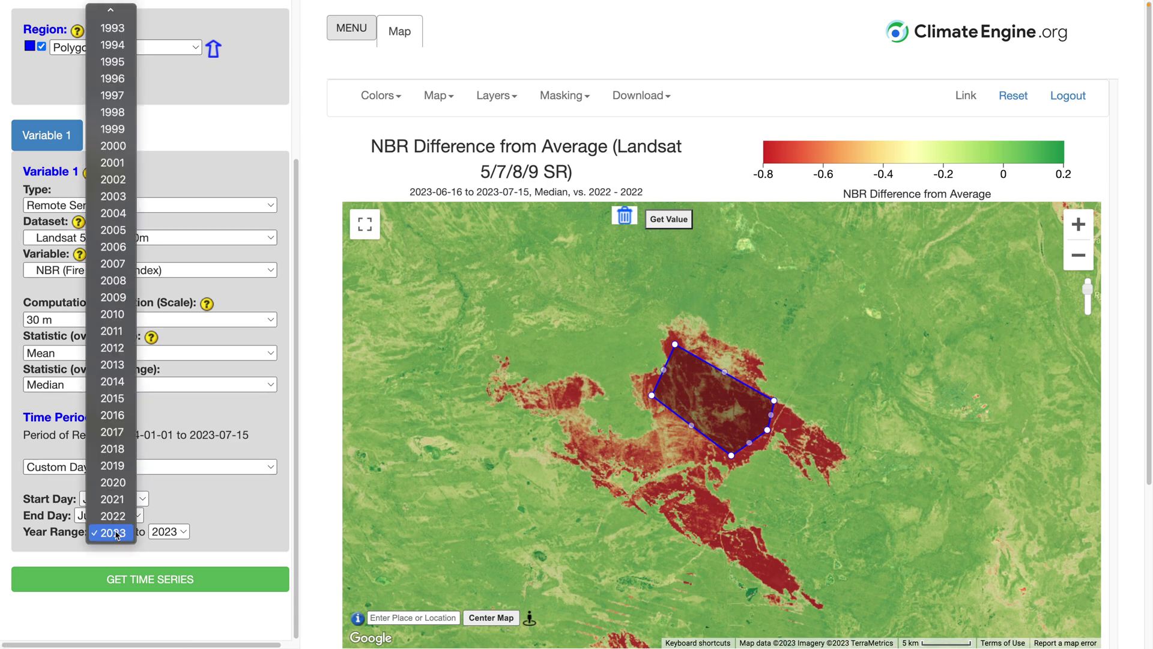
pyautogui.click(115, 146)
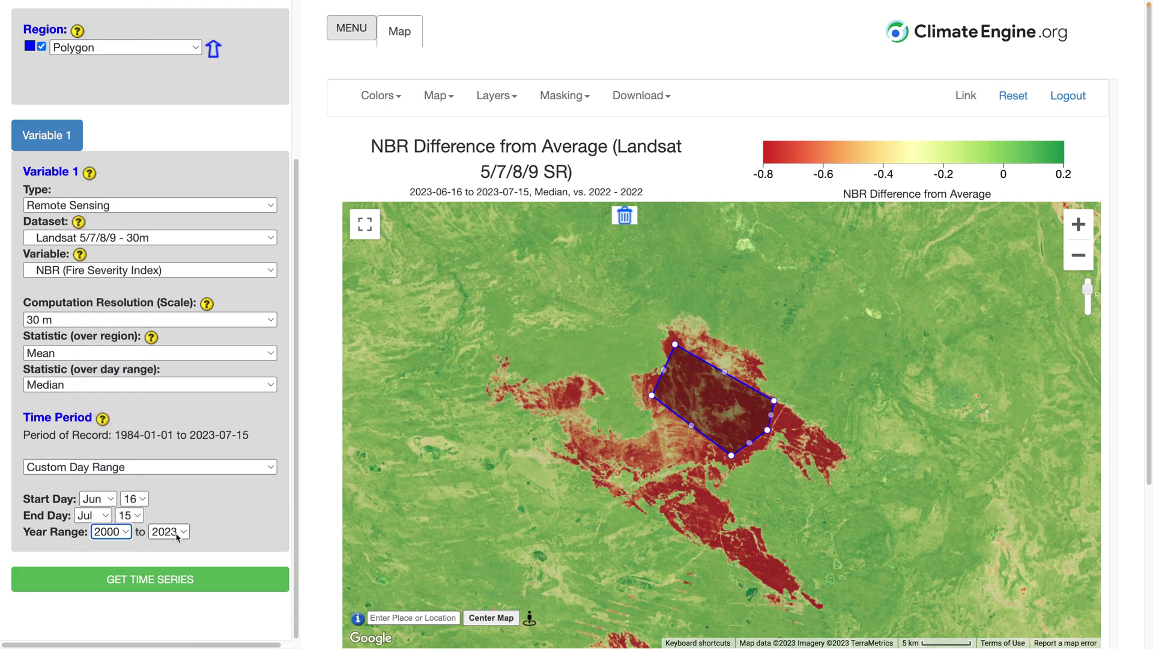
pyautogui.click(155, 583)
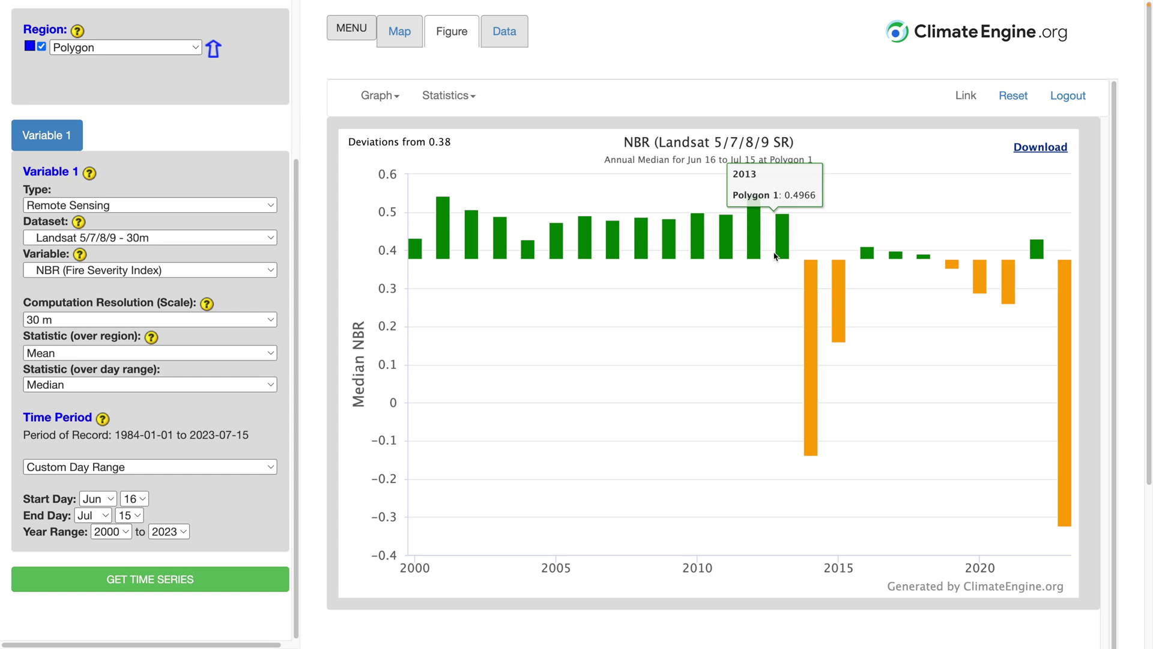
pyautogui.moveTo(808, 289)
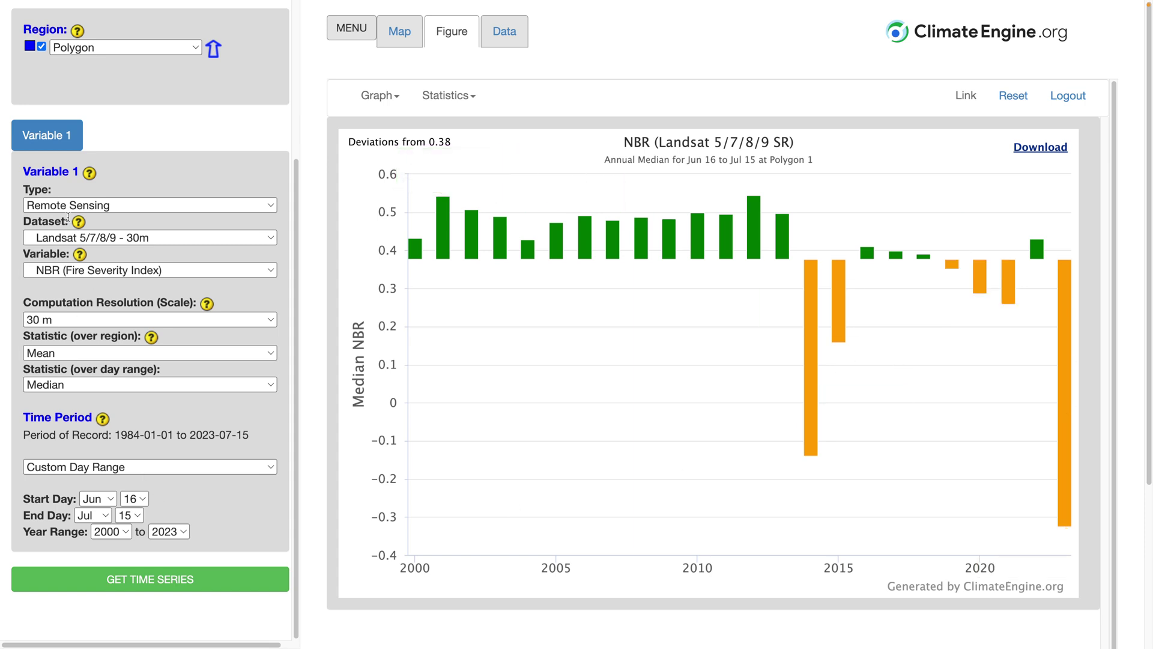
pyautogui.scroll(4, 155, 166)
# Step: Switch the graph to Two Variable Analysis and show the Variable 2 settings
pyautogui.click(124, 180)
pyautogui.click(123, 196)
pyautogui.scroll(-3, 129, 356)
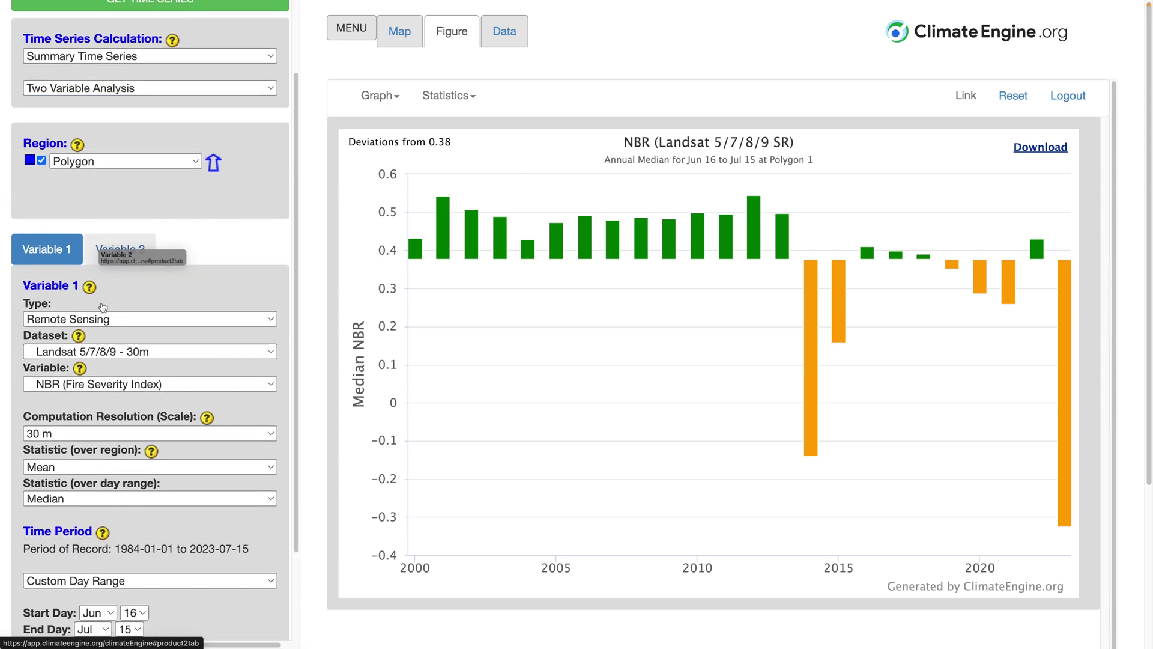
pyautogui.click(120, 250)
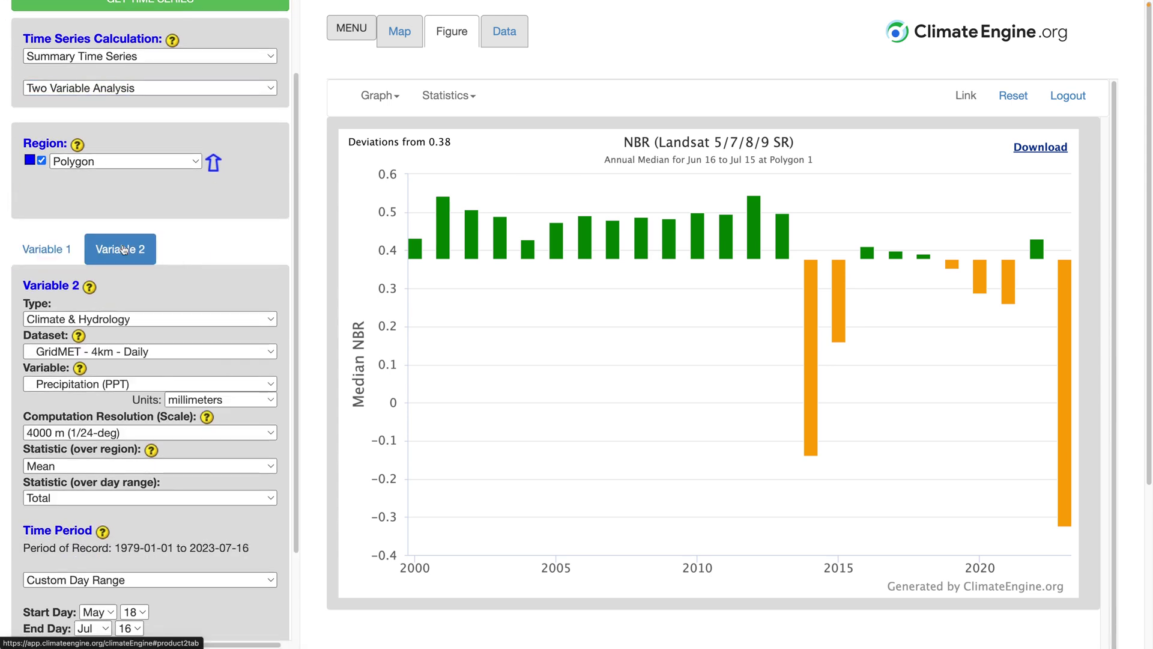
# Step: Keep GridMET - 4km - Daily as Variable 2's dataset with Precipitation (PPT) as its variable
pyautogui.click(129, 355)
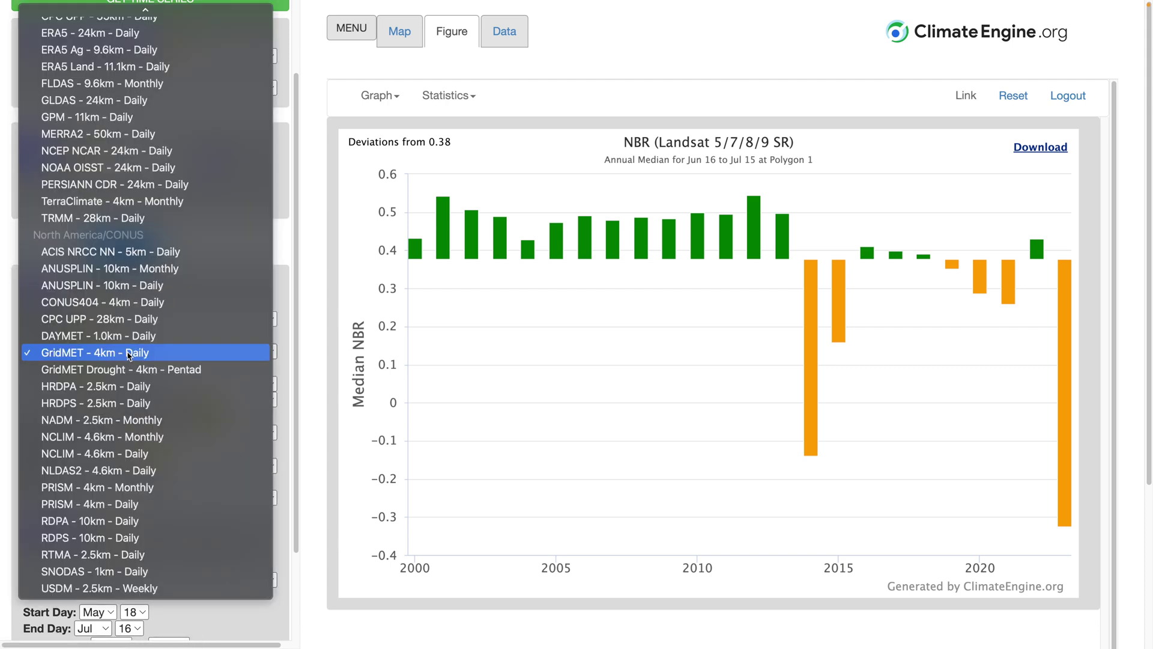
pyautogui.click(286, 295)
pyautogui.click(154, 386)
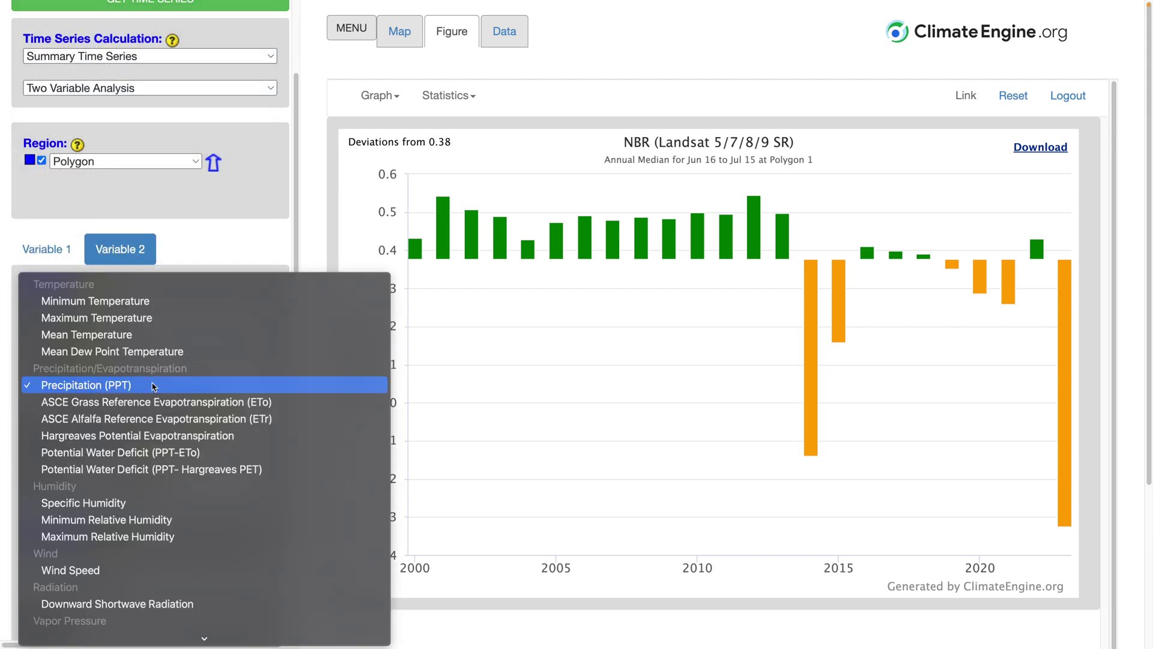
pyautogui.scroll(-3, 154, 386)
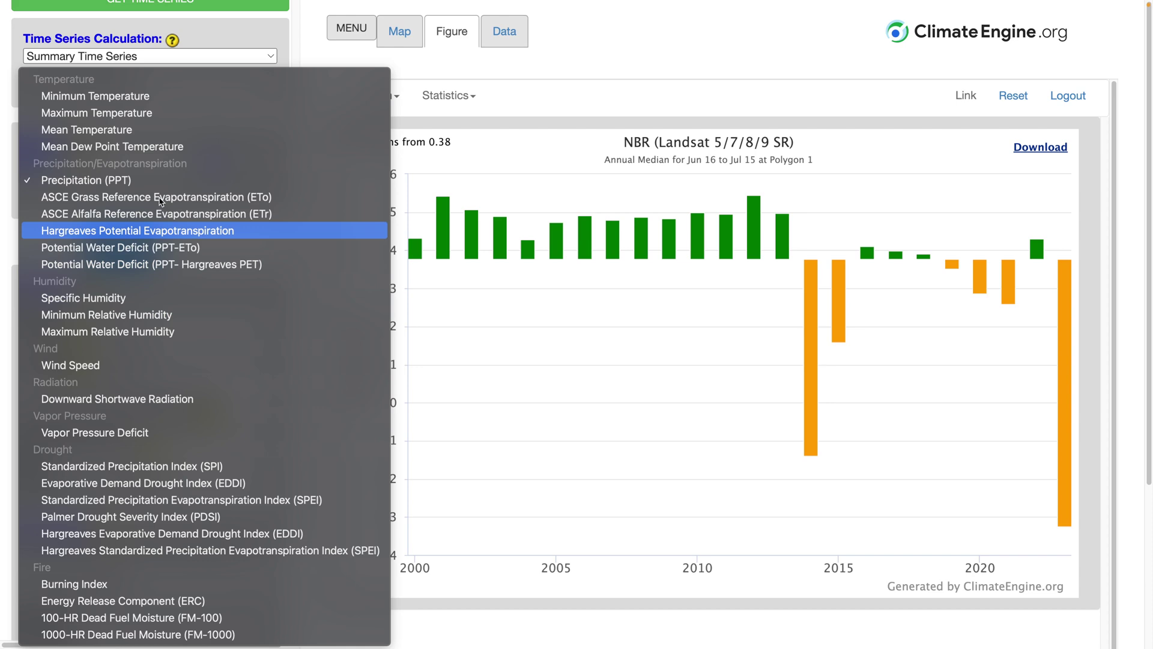
pyautogui.click(213, 25)
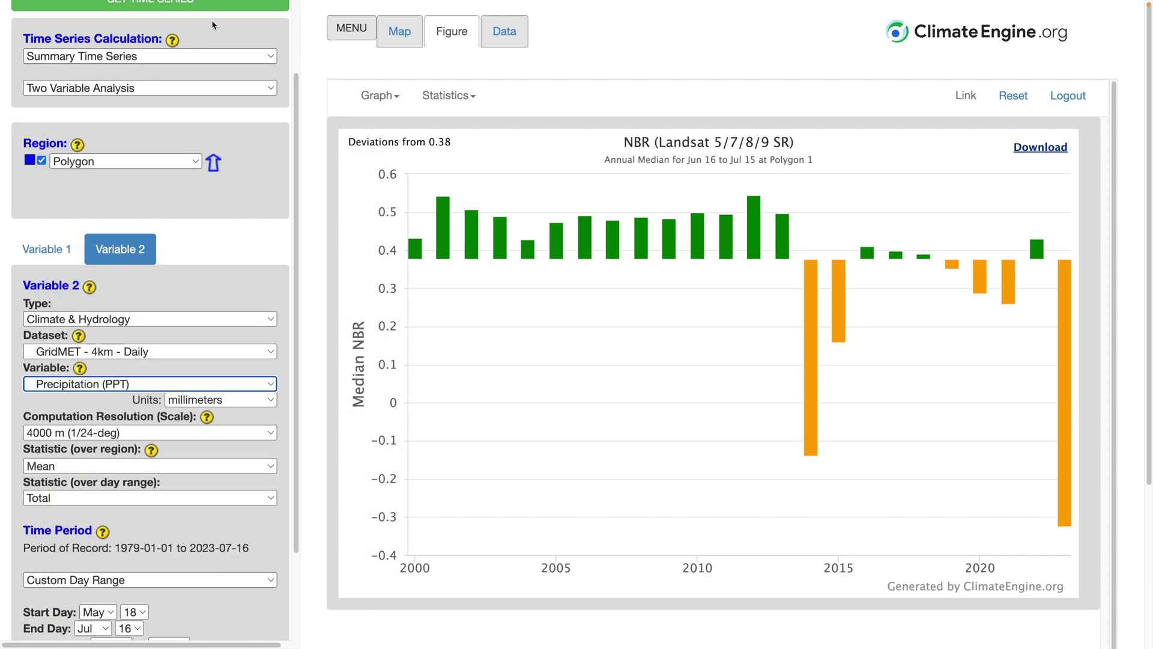